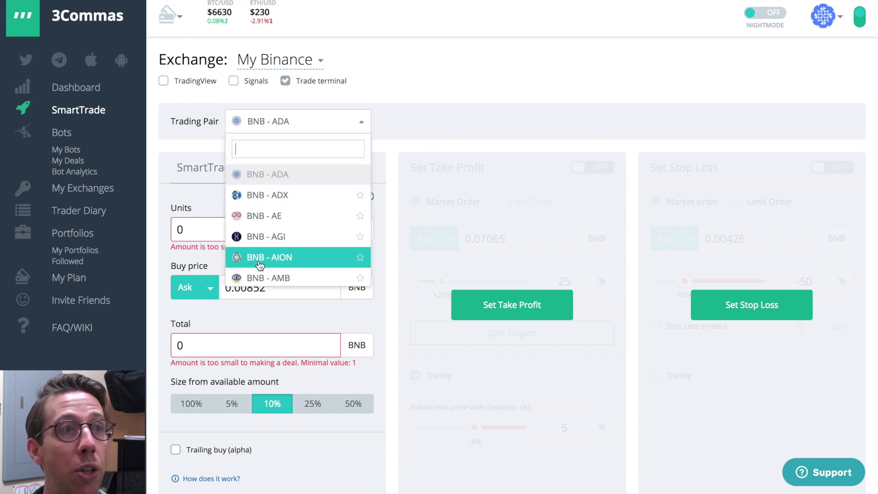
# Step: Browse the available trading pairs and search them for lun
pyautogui.scroll(-10, 259, 256)
pyautogui.scroll(-10, 257, 222)
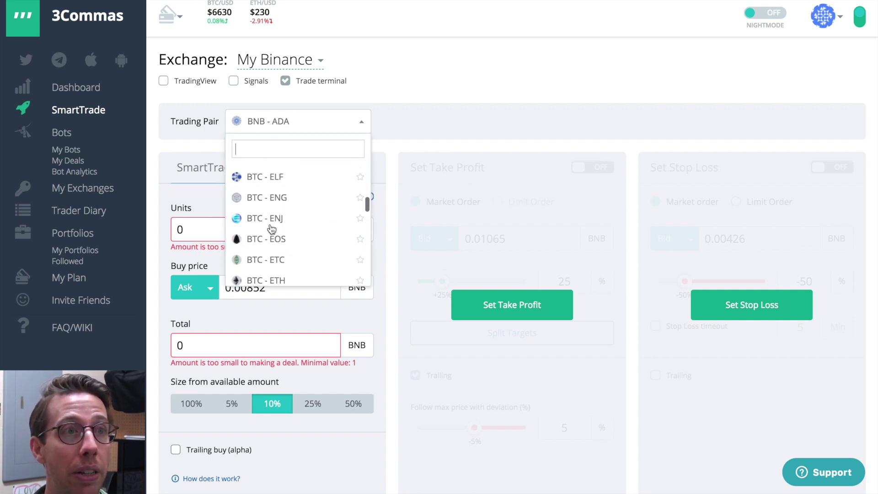
pyautogui.scroll(-3, 271, 229)
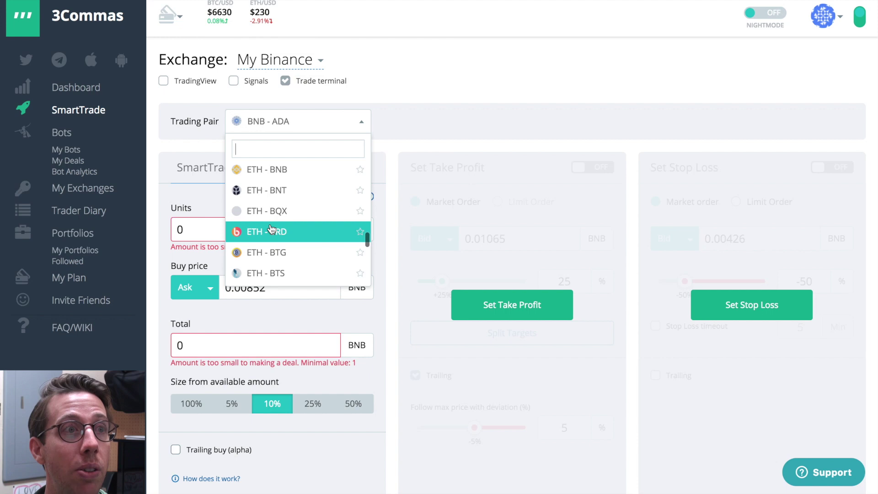
pyautogui.click(258, 149)
pyautogui.write('lun')
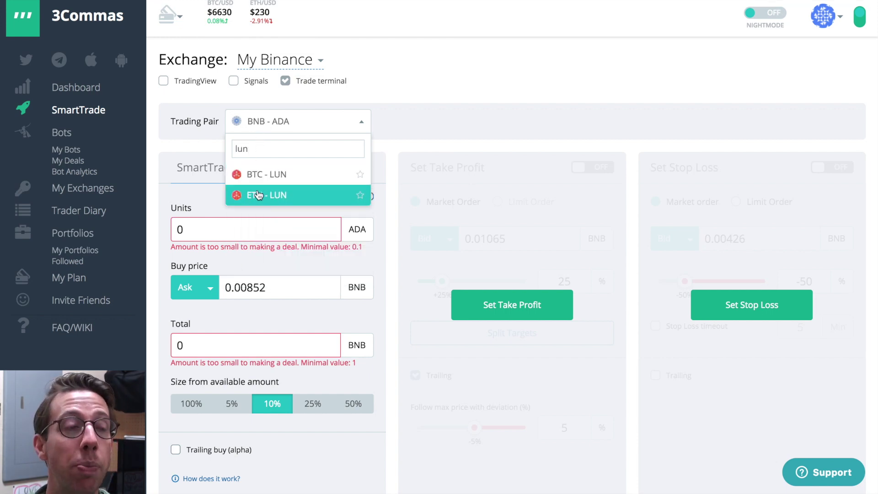
# Step: Filter the trading pairs by ada and mark BTC - ADA and ETH - ADA as favourites
pyautogui.doubleClick(255, 149)
pyautogui.write('ada')
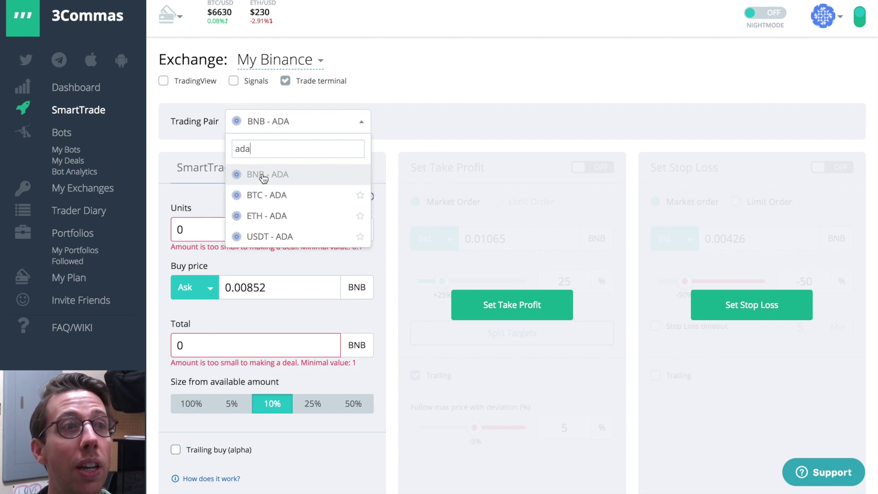
pyautogui.click(360, 196)
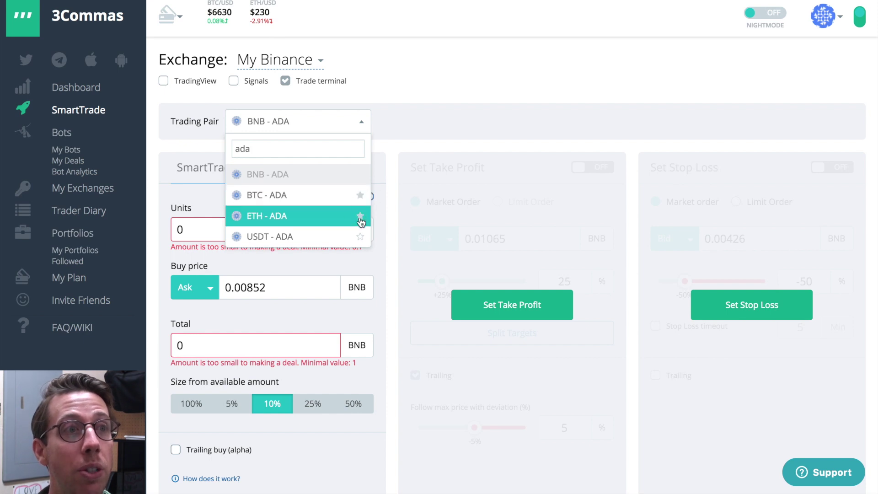
pyautogui.click(360, 217)
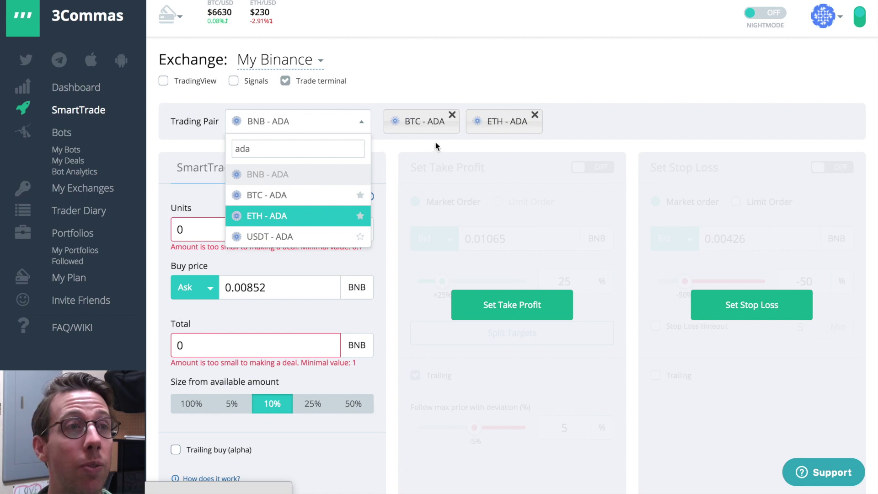
# Step: Switch to the favourite BTC - ADA pair and show its TradingView chart
pyautogui.click(437, 128)
pyautogui.click(164, 83)
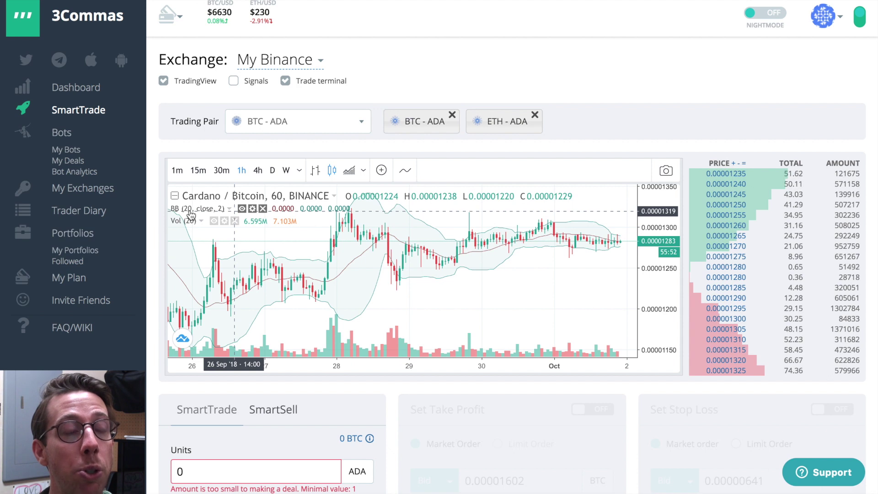
# Step: Remove the BB (20, close, 2) indicator from the chart and check the chart's indicator options
pyautogui.click(264, 210)
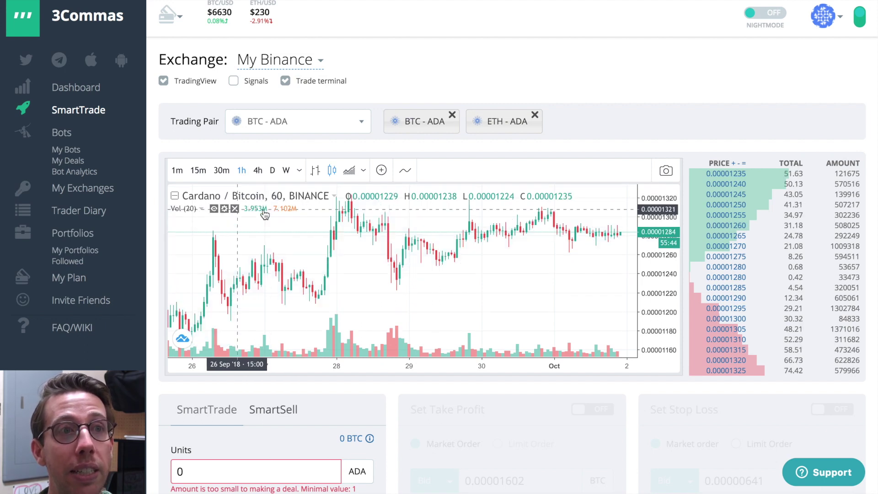
pyautogui.click(404, 171)
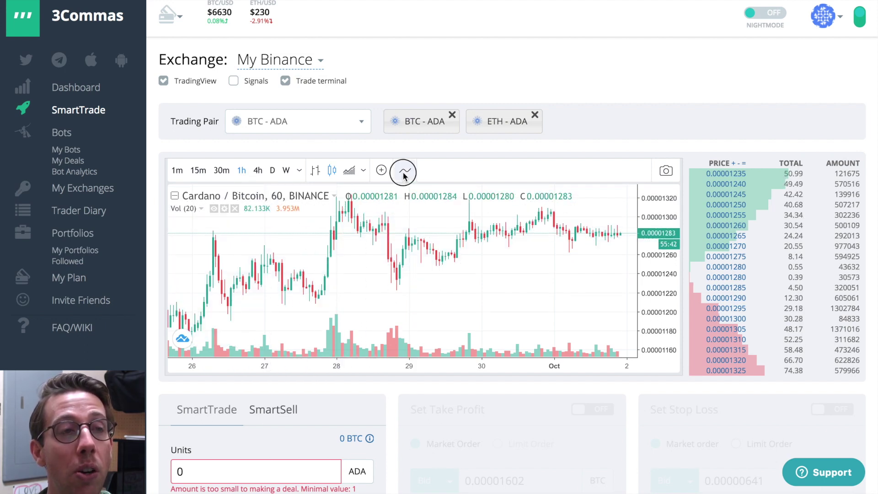
pyautogui.click(551, 185)
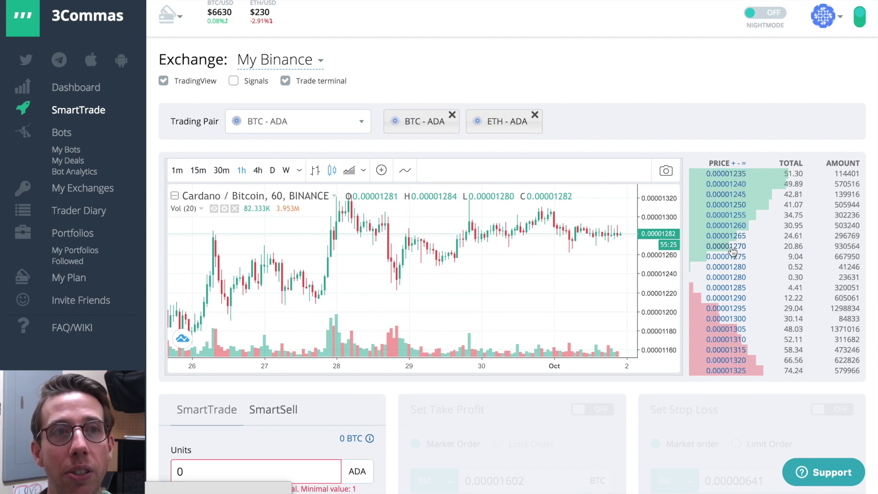
# Step: Try two coarser price groupings in the order book and return it to steps of 0.00000001
pyautogui.click(737, 164)
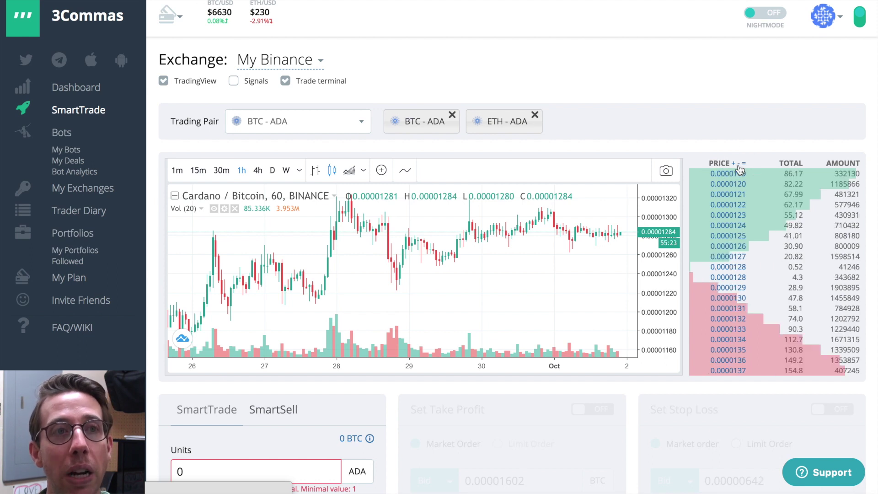
pyautogui.click(738, 164)
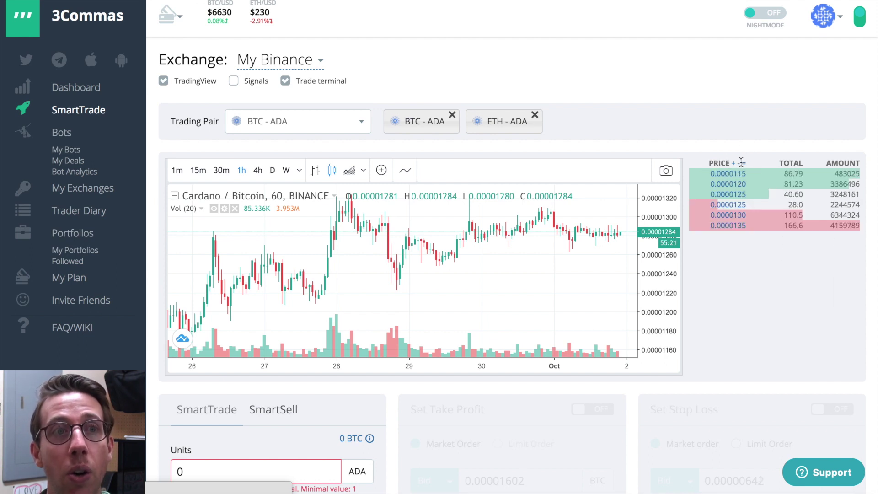
pyautogui.click(743, 163)
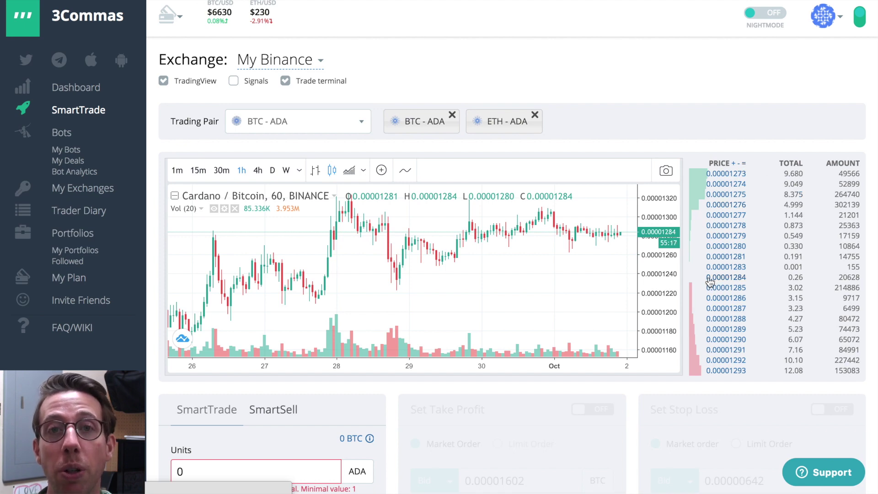
# Step: Review more of the BTC - ADA price history and set the buy price to a limit of 0.00001233 BTC
pyautogui.scroll(-3, 710, 282)
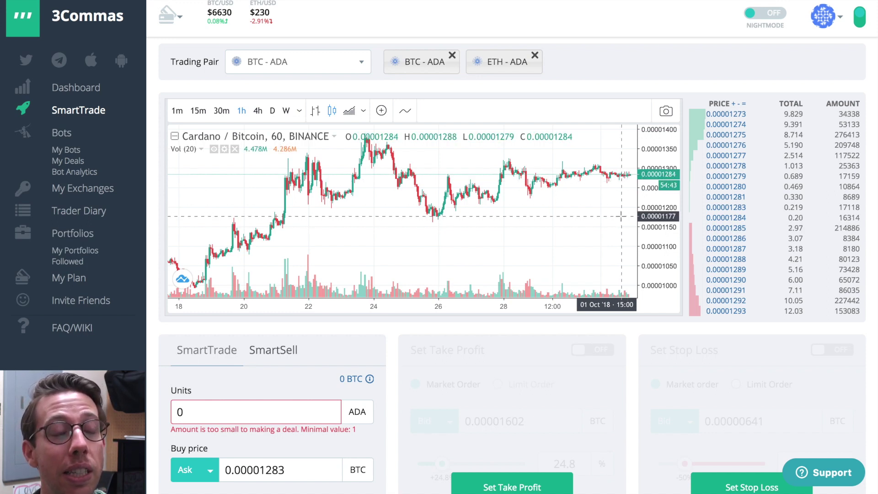
pyautogui.hscroll(3, 613, 224)
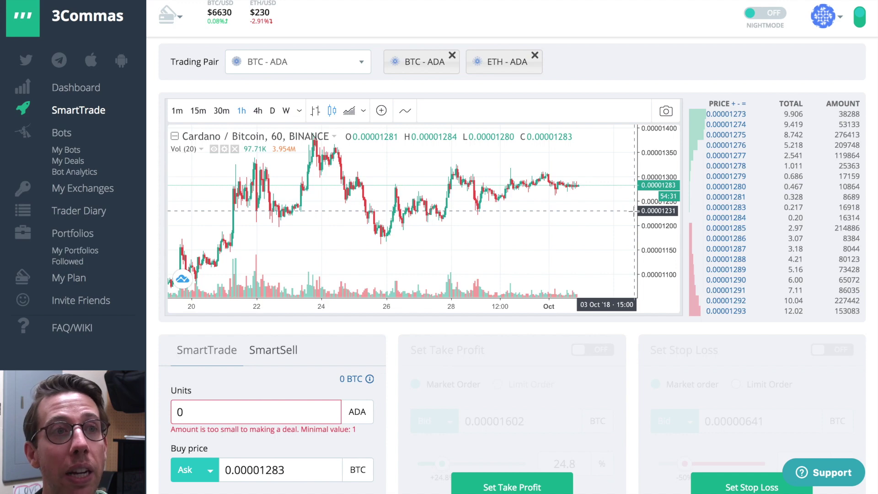
pyautogui.scroll(-3, 281, 384)
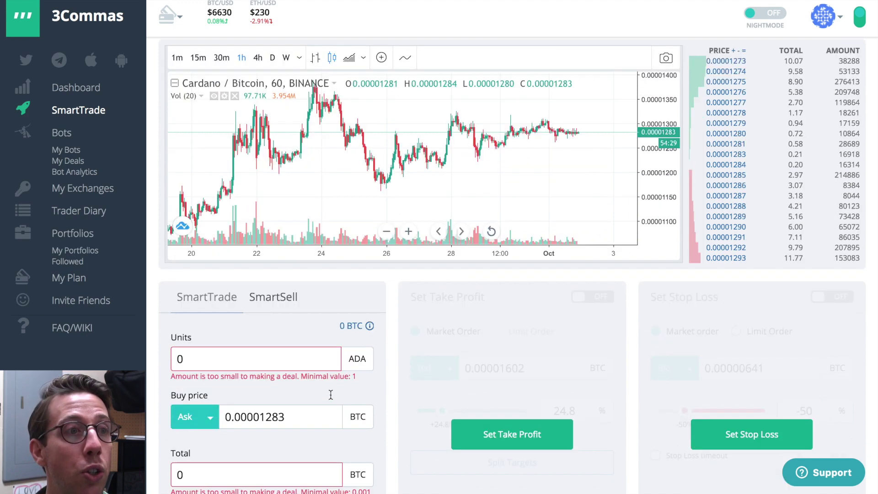
pyautogui.moveTo(272, 362); pyautogui.dragTo(295, 361)
pyautogui.write('33')
pyautogui.click(309, 342)
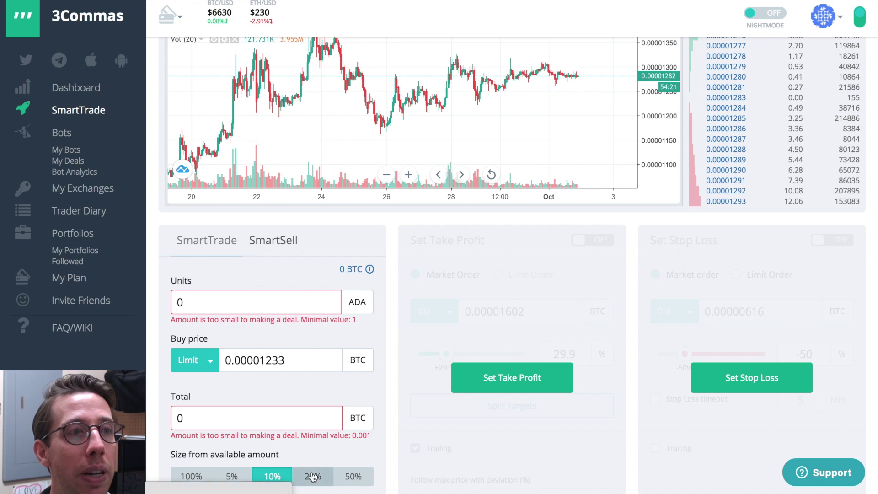
# Step: Try sizing the order at 100% and at 50% of the available amount
pyautogui.click(190, 475)
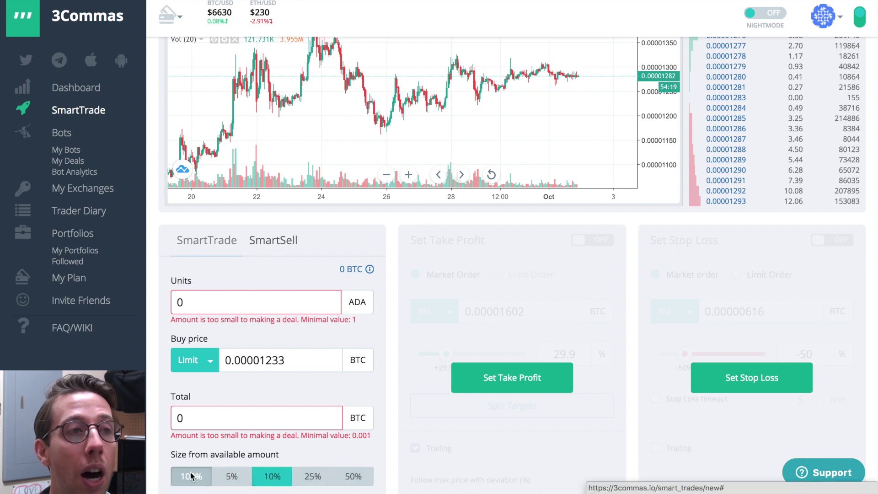
pyautogui.scroll(-1, 154, 446)
pyautogui.click(353, 425)
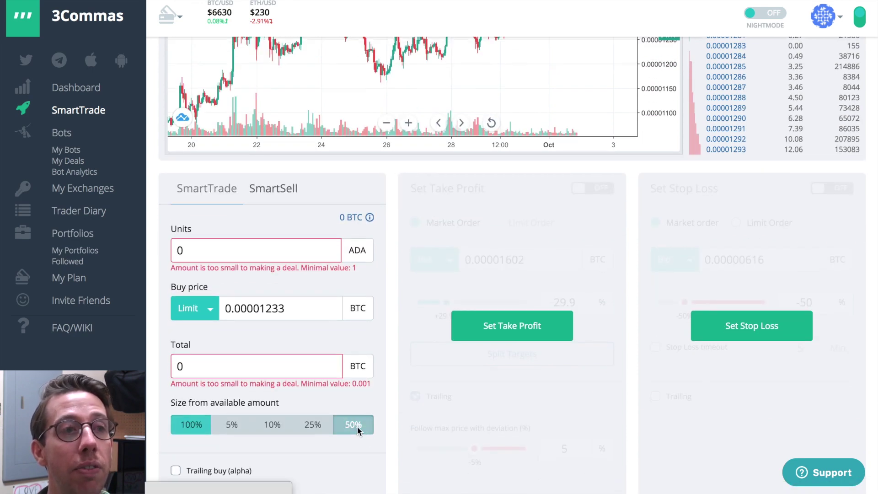
# Step: Set the order size to 100 ADA units
pyautogui.scroll(1, 385, 403)
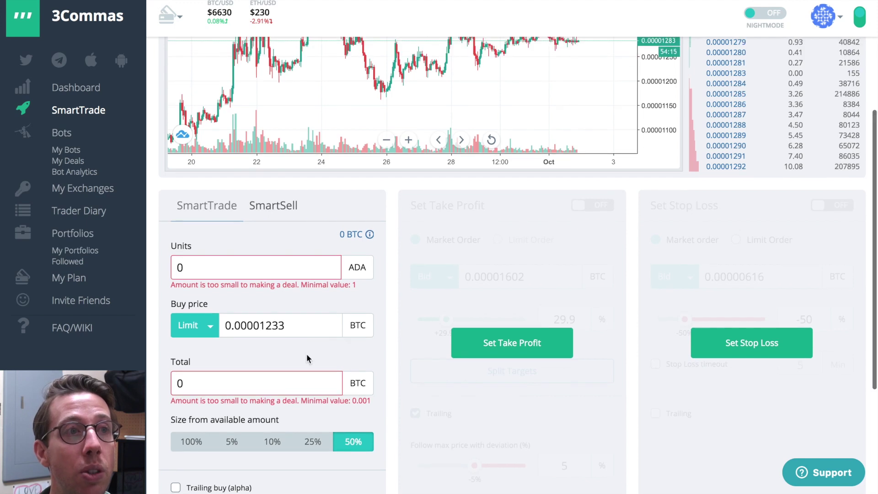
pyautogui.doubleClick(223, 274)
pyautogui.write('100')
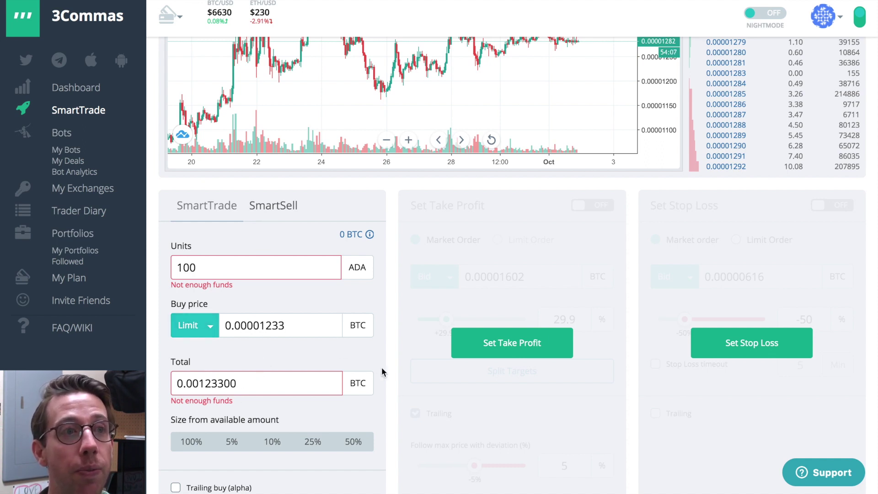
# Step: Enable trailing buy for the order and try a lower trailing percentage
pyautogui.scroll(-3, 385, 373)
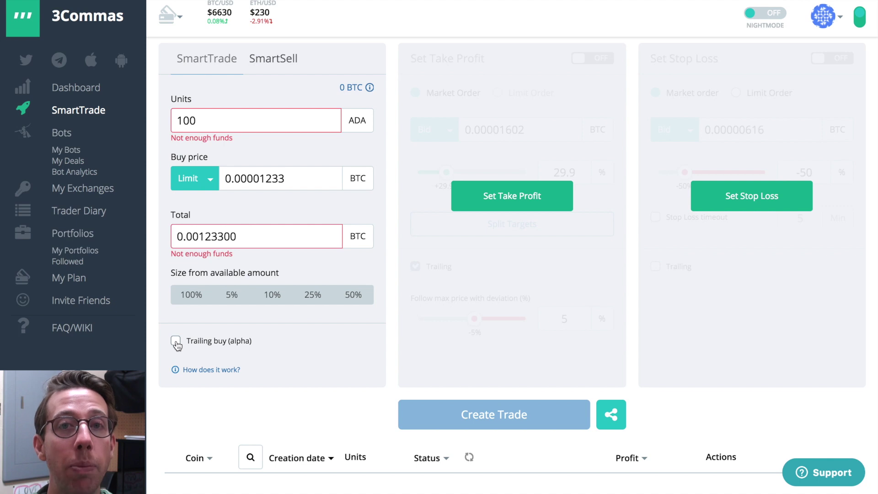
pyautogui.click(175, 341)
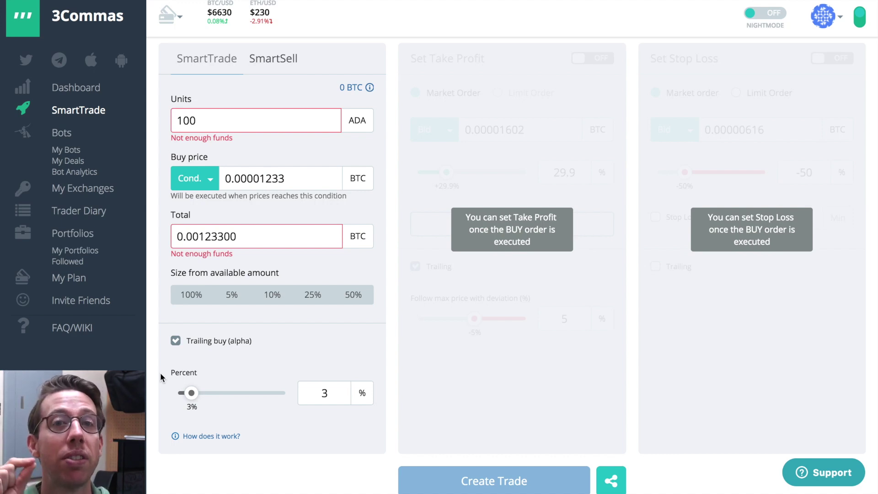
pyautogui.click(188, 395)
pyautogui.moveTo(190, 397); pyautogui.dragTo(183, 395)
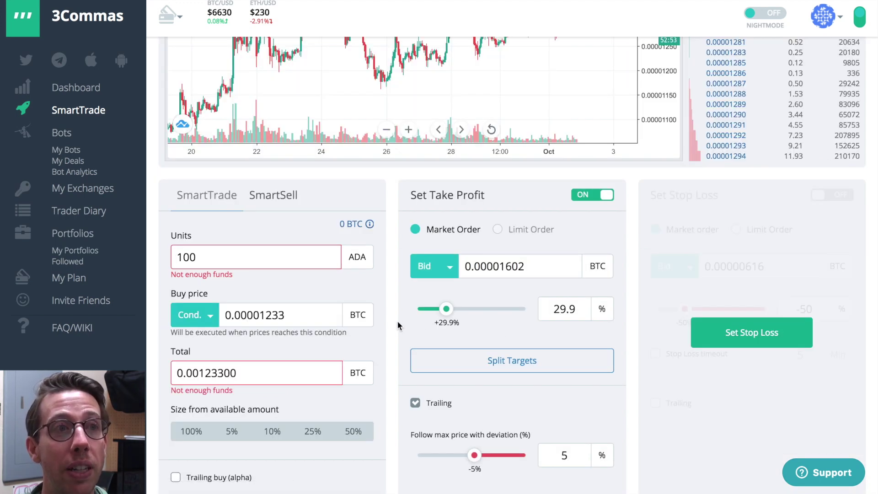
# Step: Measure the rise from about 0.00001231 to 0.00001295 on the chart and set the take-profit price to 0.00001295 BTC
pyautogui.scroll(3, 397, 324)
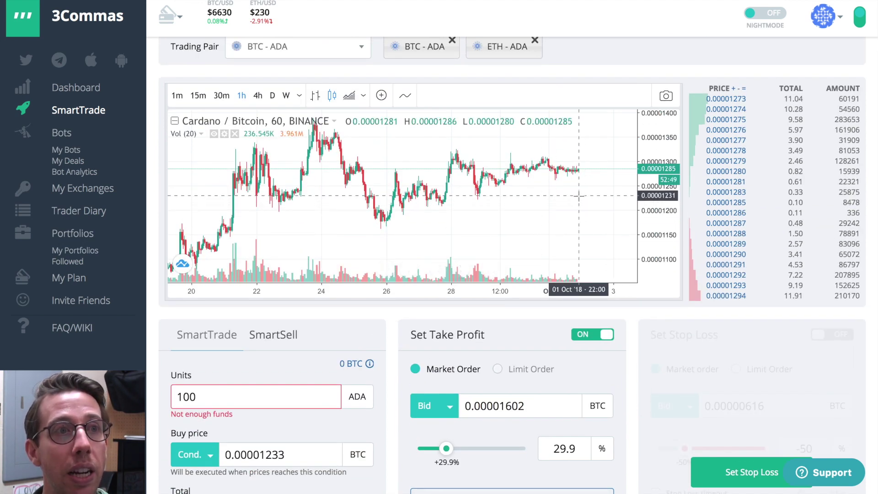
pyautogui.keyDown('shift'); pyautogui.click(580, 194); pyautogui.keyUp('shift')
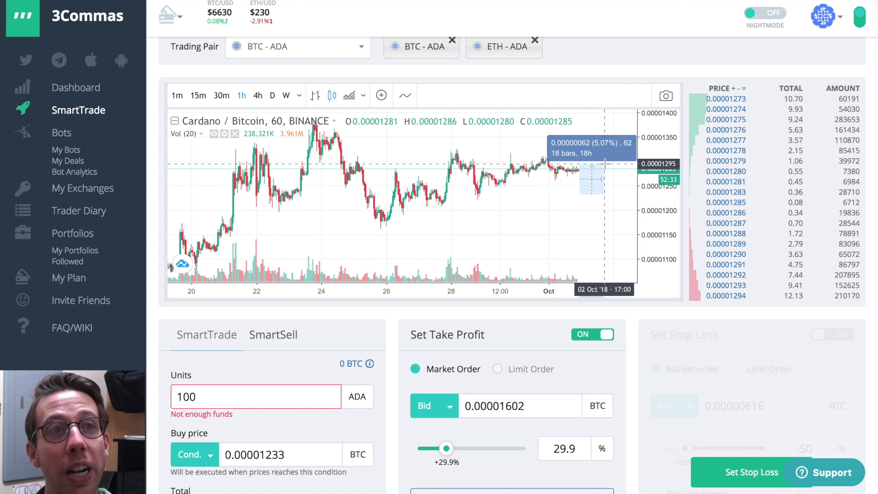
pyautogui.scroll(-2, 495, 333)
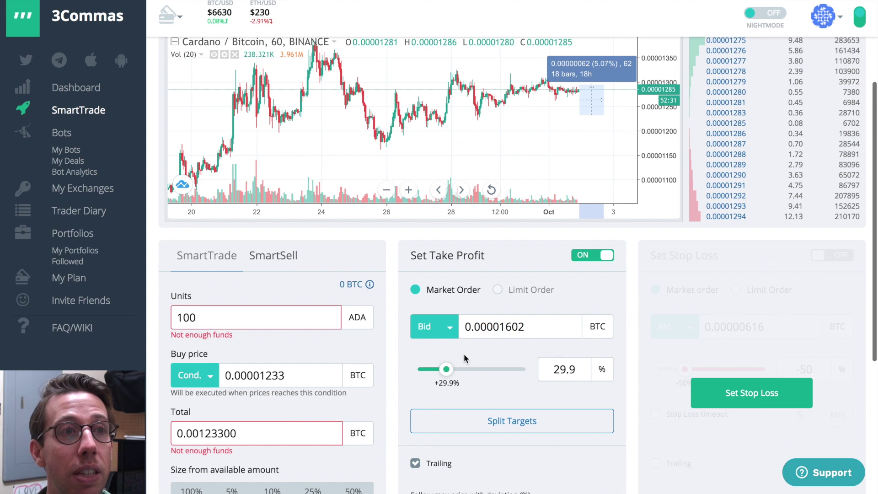
pyautogui.moveTo(505, 326); pyautogui.dragTo(539, 325)
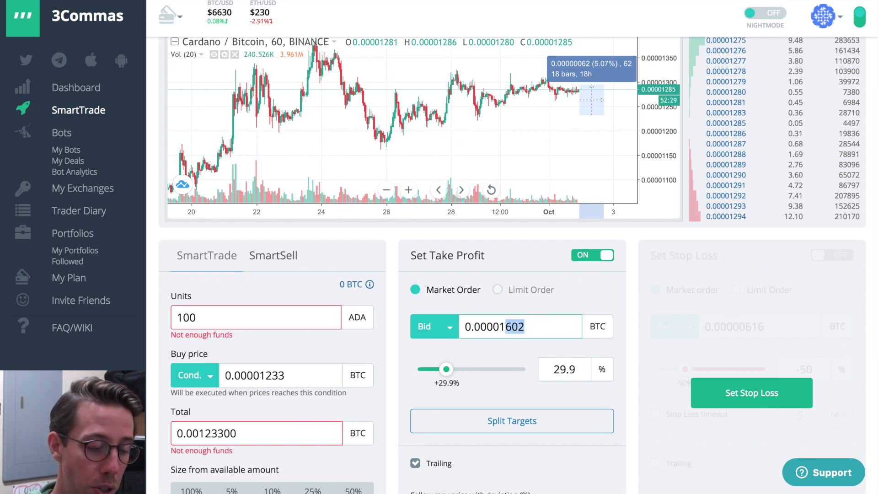
pyautogui.write('295')
# Step: Try a take-profit target of 6% and bring it back to 5%, for a price of 0.00001294 BTC
pyautogui.doubleClick(577, 371)
pyautogui.click(513, 362)
pyautogui.doubleClick(572, 376)
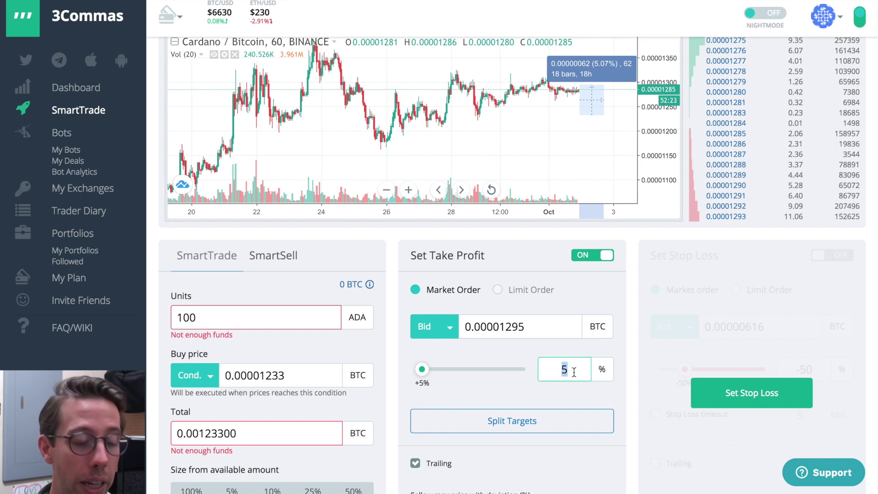
pyautogui.write('6')
pyautogui.moveTo(435, 375)
pyautogui.mouseDown()
pyautogui.moveTo(522, 374)
pyautogui.moveTo(424, 368)
pyautogui.mouseUp()
pyautogui.scroll(-1, 476, 355)
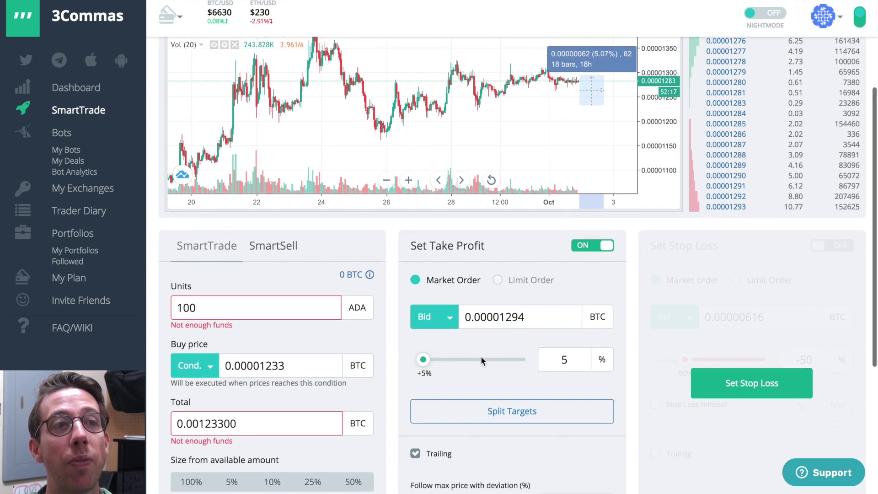
# Step: Turn off trailing for the take profit and change it to a limit order
pyautogui.scroll(-3, 482, 355)
pyautogui.scroll(4, 679, 234)
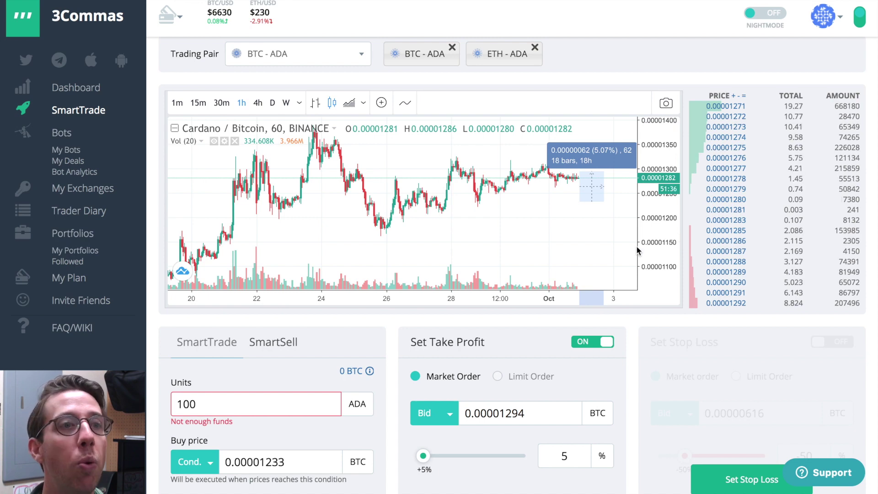
pyautogui.scroll(-2, 506, 350)
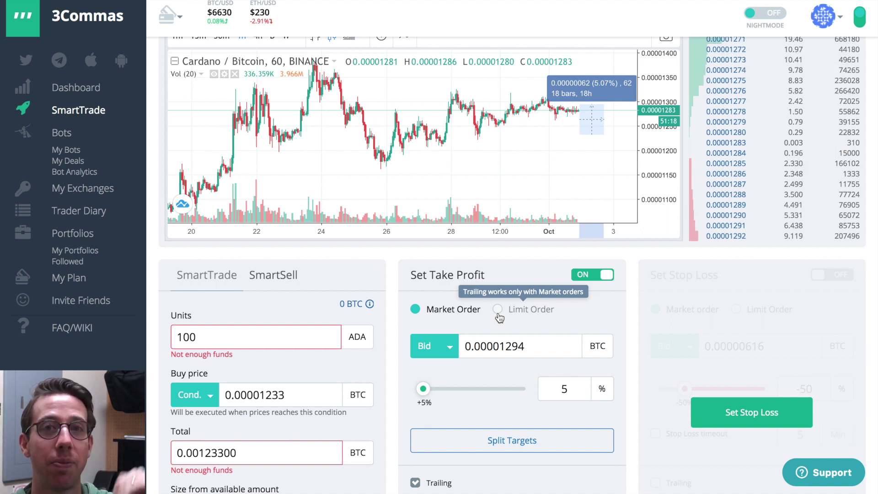
pyautogui.scroll(-1, 499, 318)
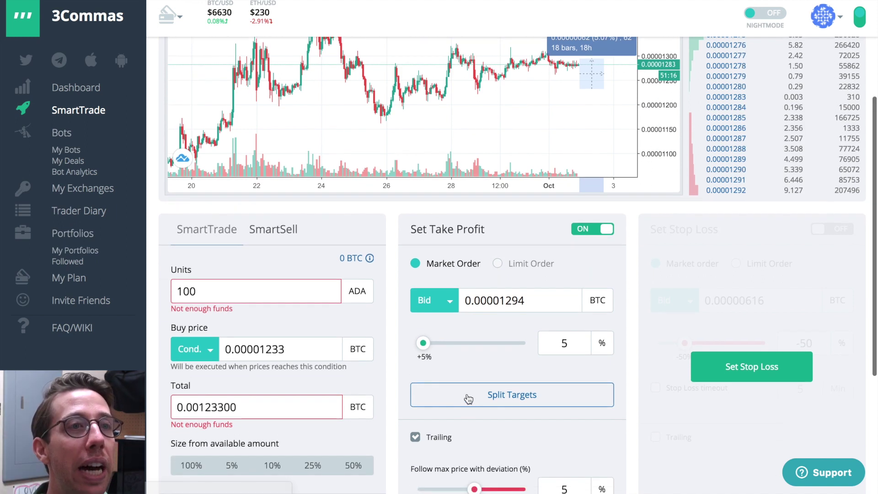
pyautogui.click(415, 437)
pyautogui.click(522, 263)
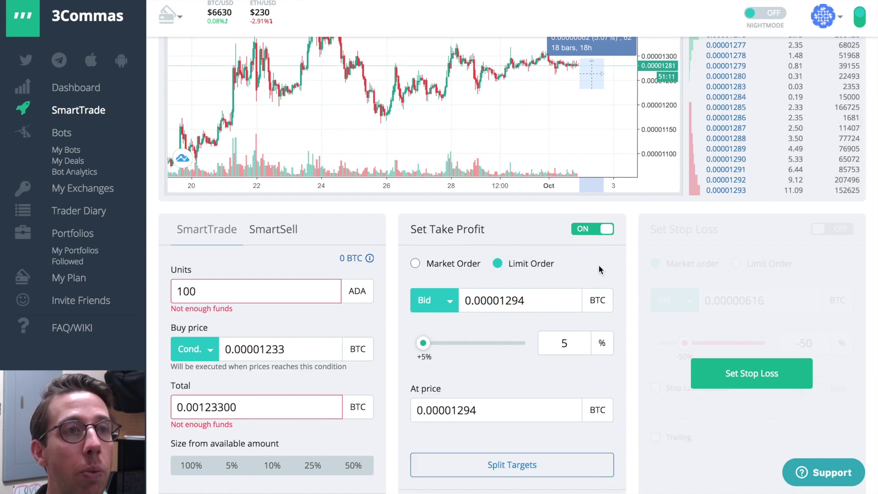
pyautogui.scroll(-2, 526, 274)
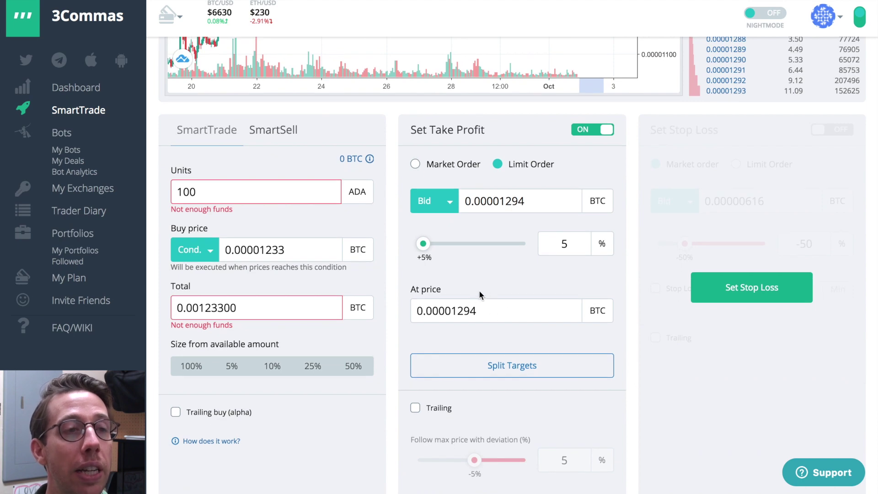
# Step: Turn on trailing for the take profit, try a deviation of 1% and set it to 3%
pyautogui.scroll(-2, 515, 404)
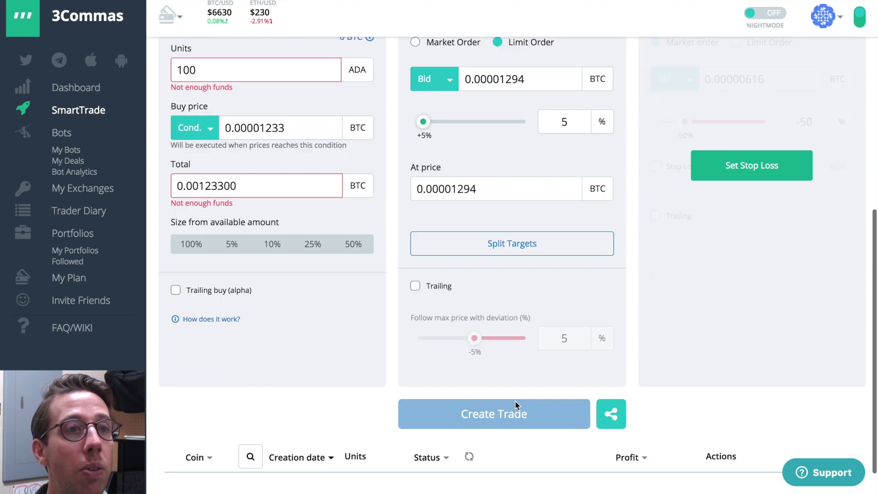
pyautogui.scroll(3, 512, 396)
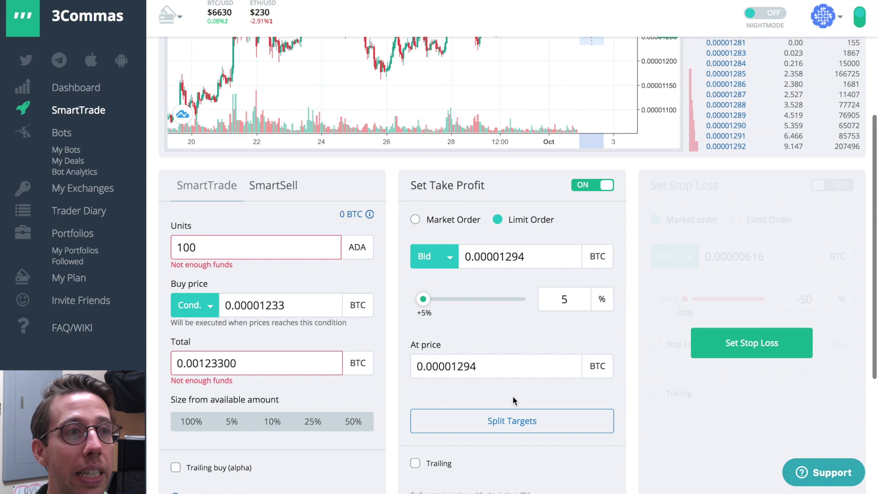
pyautogui.scroll(-2, 512, 400)
pyautogui.click(416, 374)
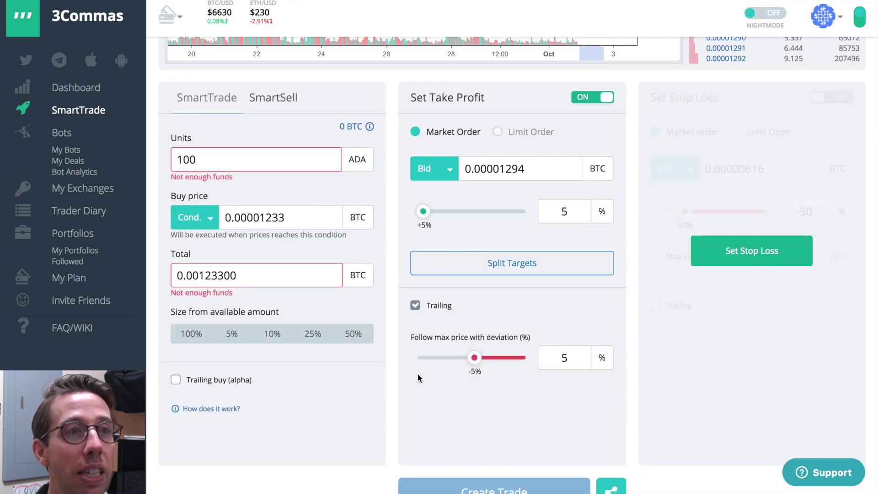
pyautogui.scroll(3, 468, 301)
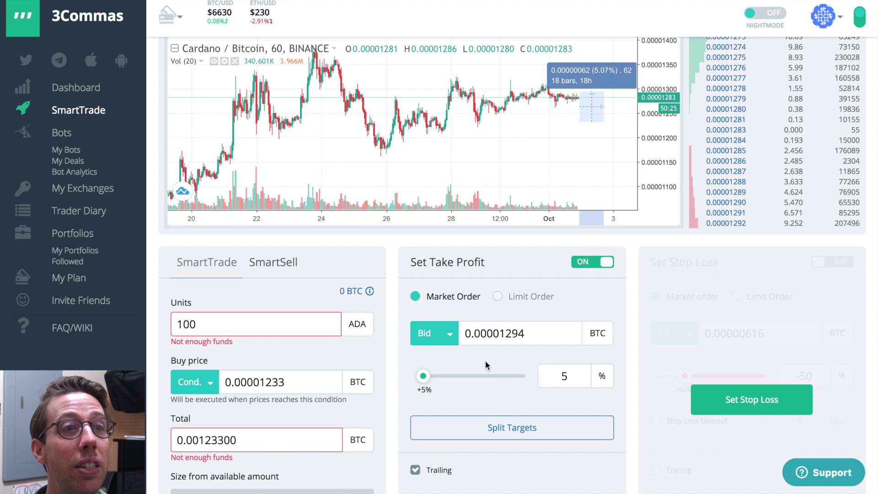
pyautogui.scroll(-3, 470, 307)
pyautogui.moveTo(476, 414); pyautogui.dragTo(526, 416)
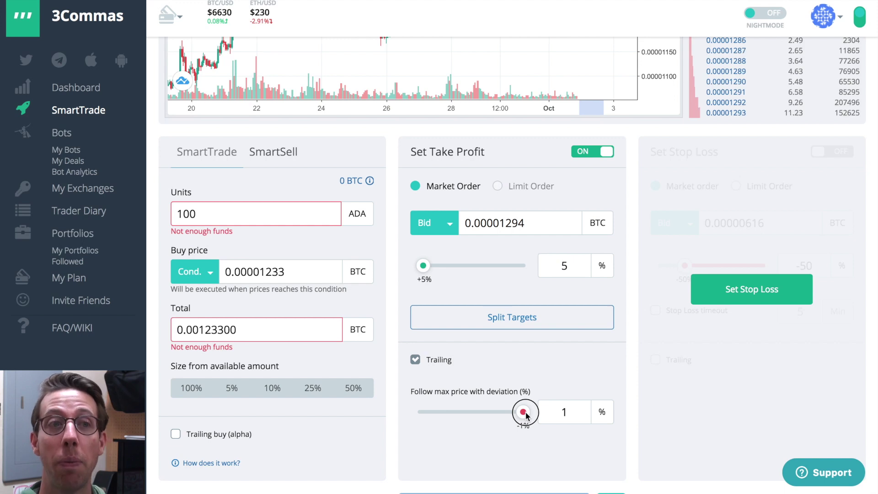
pyautogui.moveTo(525, 415); pyautogui.dragTo(489, 413)
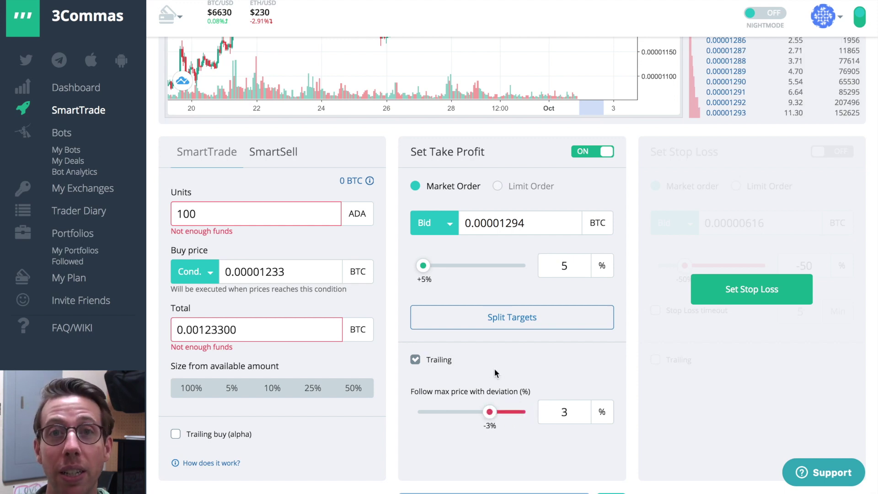
# Step: Split the take profit into several targets and try to add one at 3% for 33% of the quantity
pyautogui.scroll(1, 495, 372)
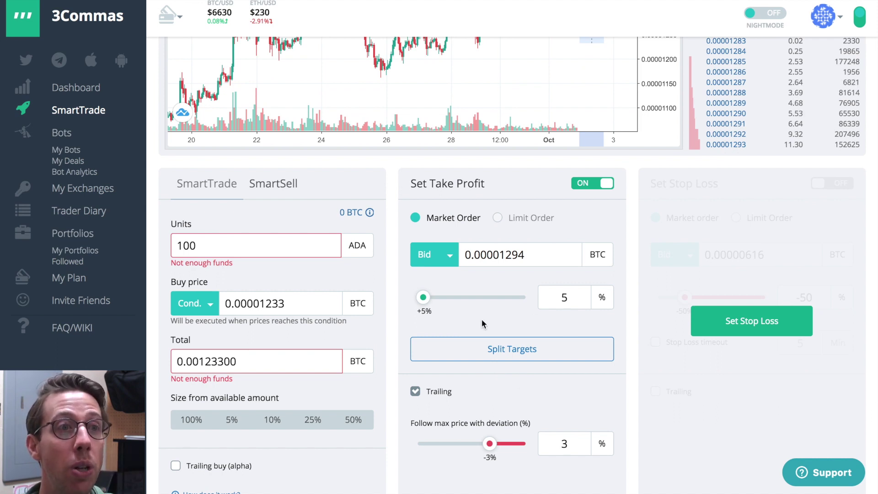
pyautogui.click(511, 353)
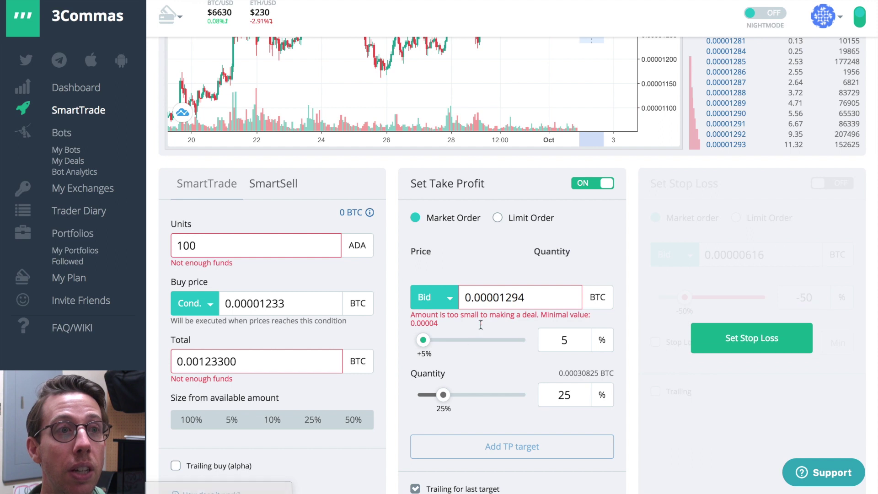
pyautogui.scroll(-1, 487, 355)
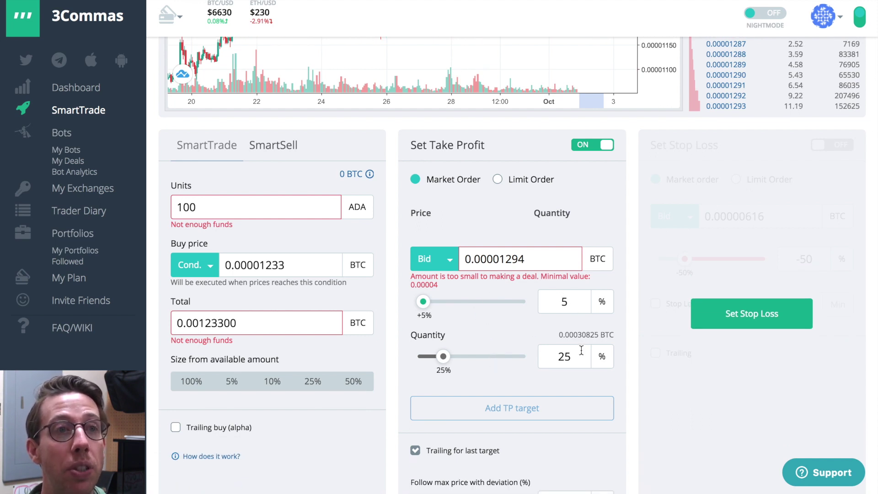
pyautogui.doubleClick(563, 300)
pyautogui.write('3')
pyautogui.doubleClick(571, 361)
pyautogui.write('33')
pyautogui.click(553, 402)
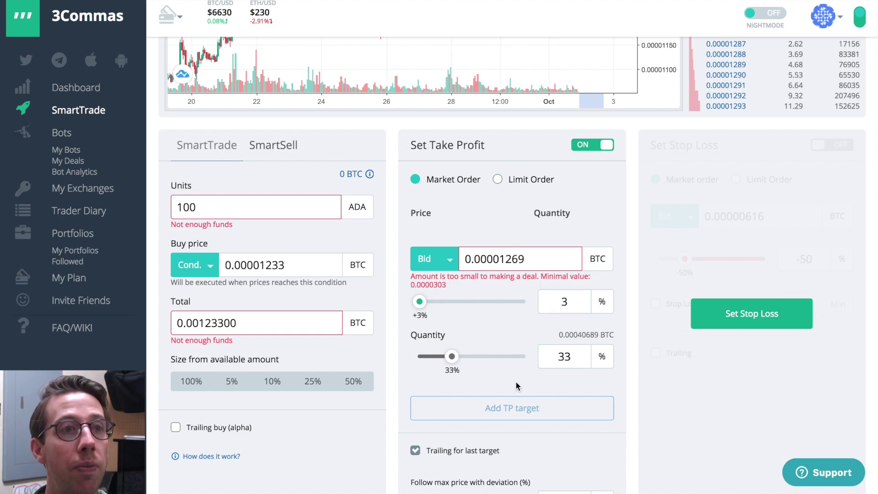
# Step: Try a further split take-profit target at 5% for 34% of the quantity
pyautogui.scroll(-1, 515, 381)
pyautogui.doubleClick(573, 267)
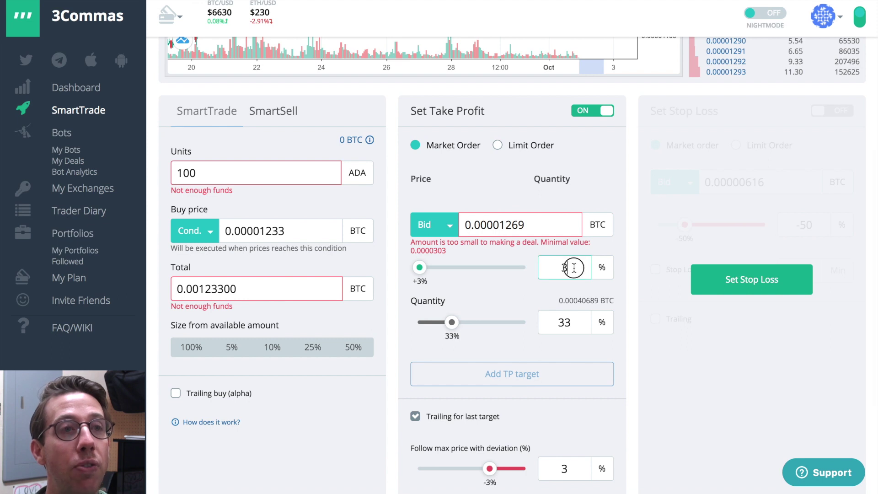
pyautogui.write('4')
pyautogui.doubleClick(567, 267)
pyautogui.write('5')
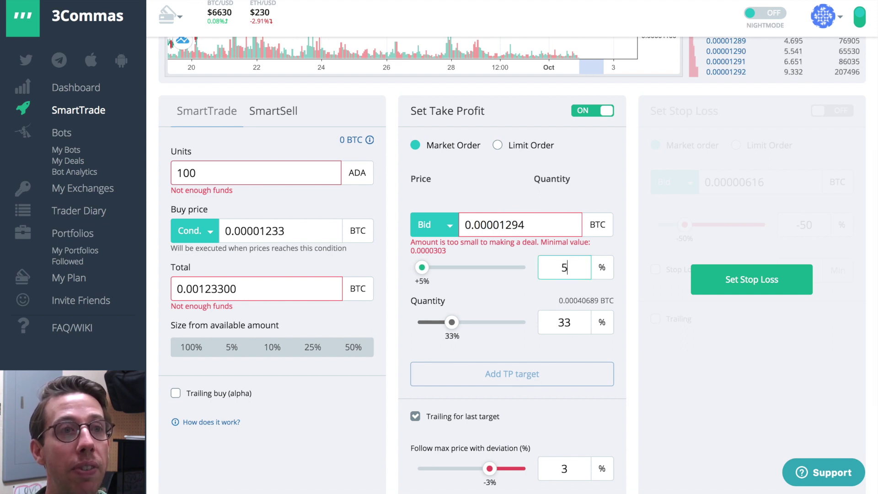
pyautogui.doubleClick(569, 322)
pyautogui.write('34')
pyautogui.click(523, 300)
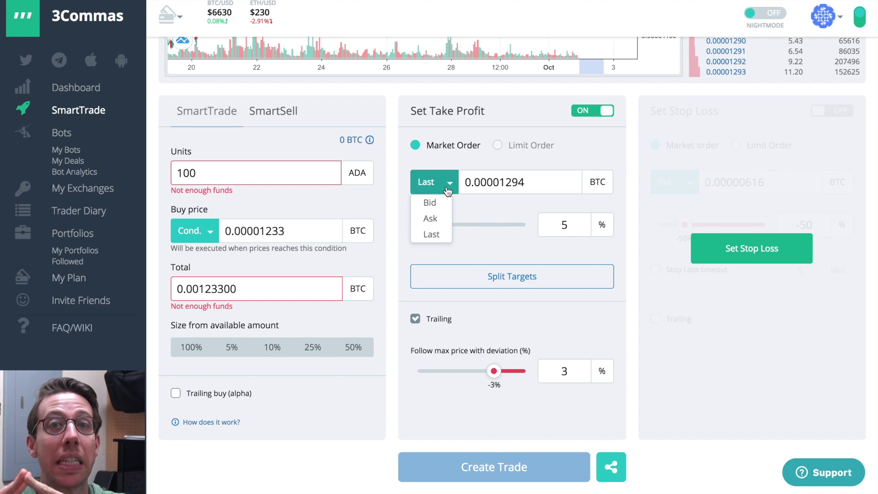
# Step: Try the Limit and Market order types for the buy price
pyautogui.click(448, 191)
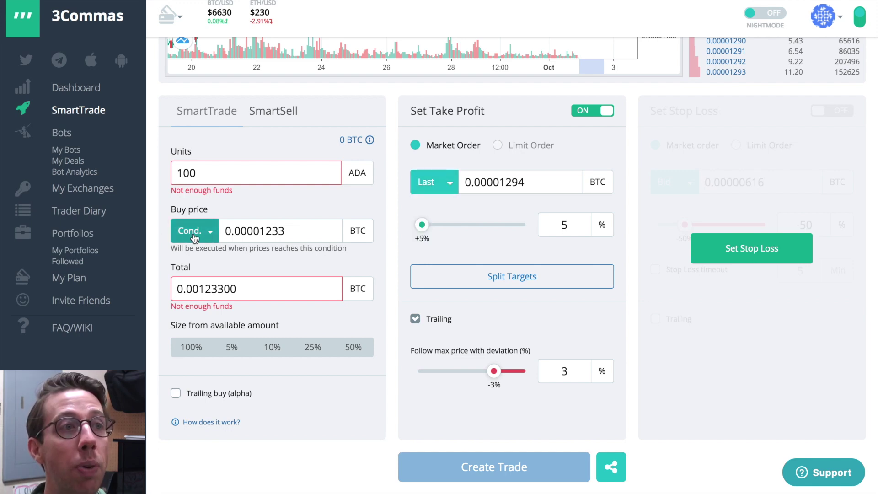
pyautogui.click(205, 235)
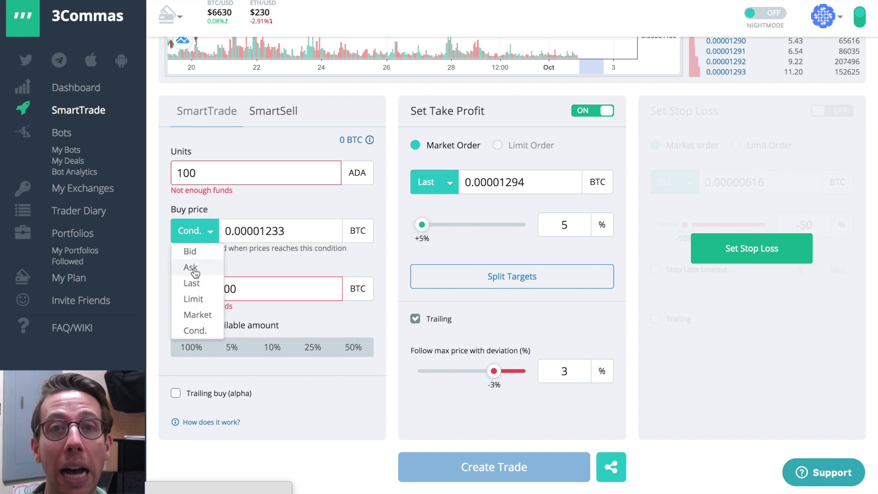
pyautogui.click(200, 301)
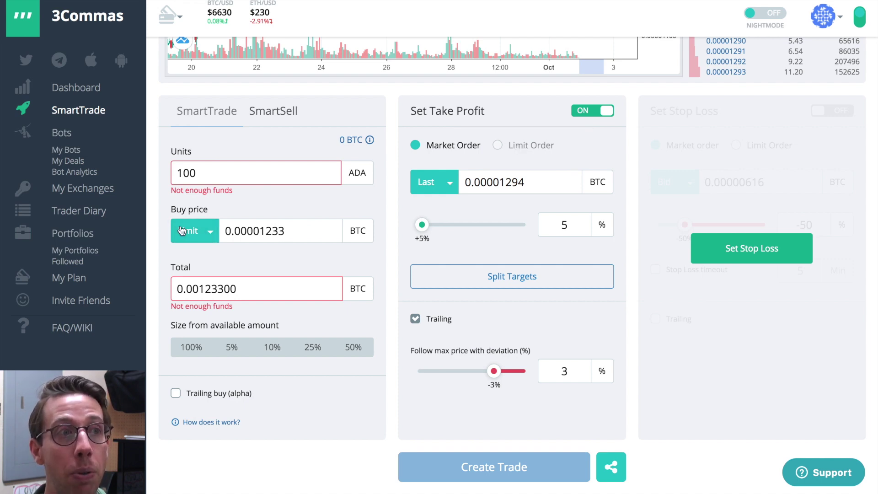
pyautogui.click(192, 234)
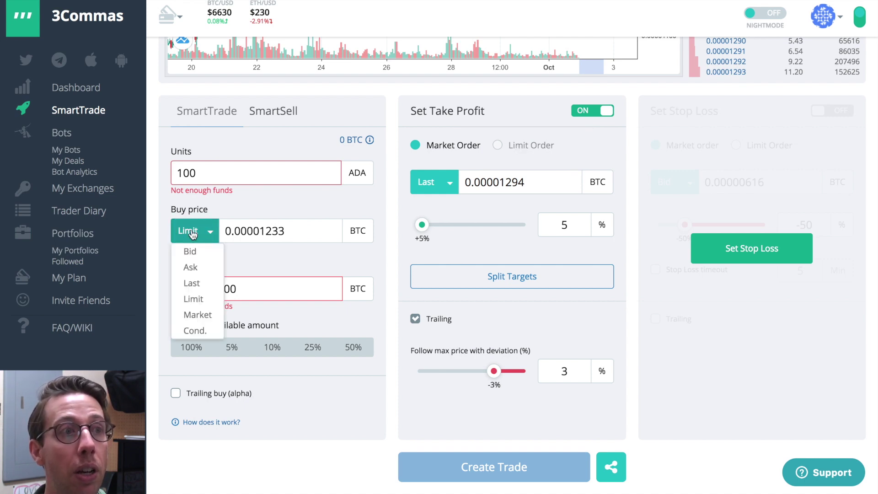
pyautogui.click(197, 316)
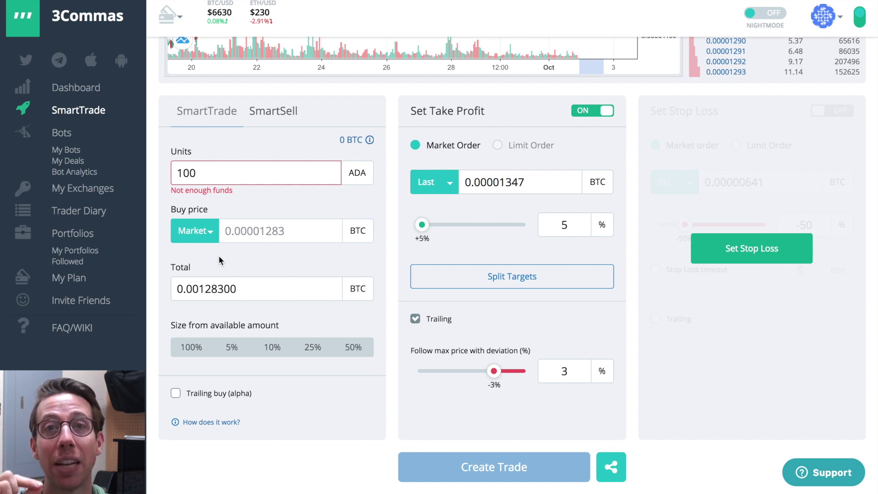
# Step: Set the buy price back to a conditional order at 0.00001235 BTC
pyautogui.scroll(1, 218, 255)
pyautogui.click(201, 247)
pyautogui.click(190, 345)
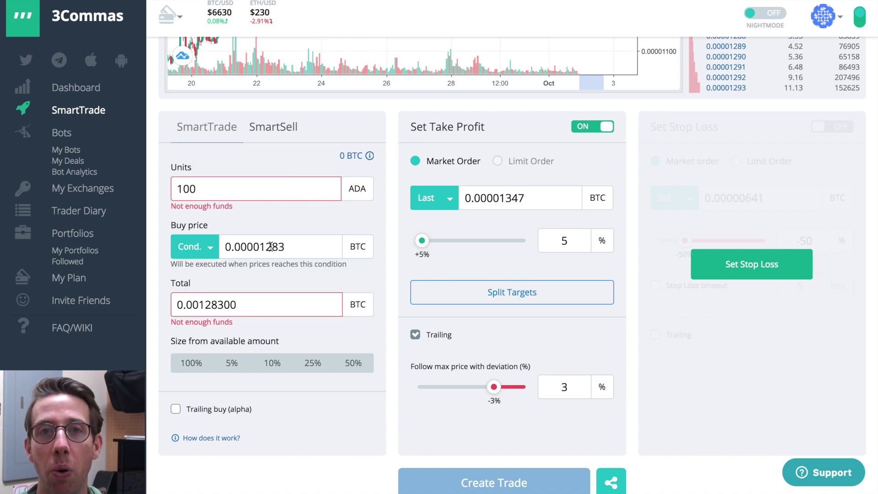
pyautogui.moveTo(271, 247); pyautogui.dragTo(288, 246)
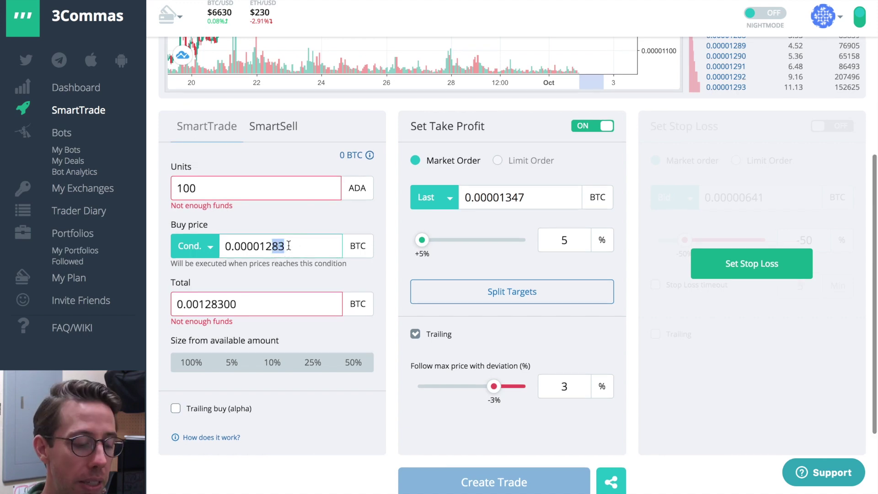
pyautogui.write('35')
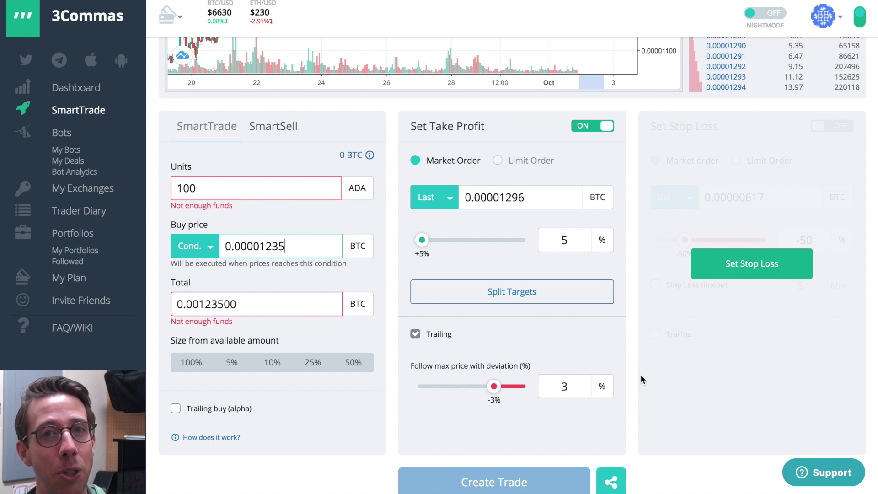
# Step: Enable the stop loss at -10% for a price of 0.00001111 BTC, keeping Bid as its trigger price
pyautogui.click(731, 264)
pyautogui.scroll(2, 640, 278)
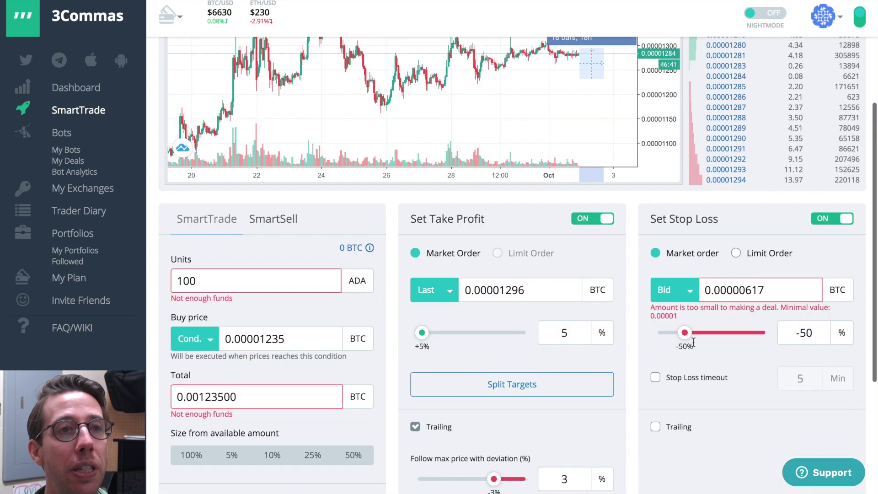
pyautogui.moveTo(685, 332); pyautogui.dragTo(739, 342)
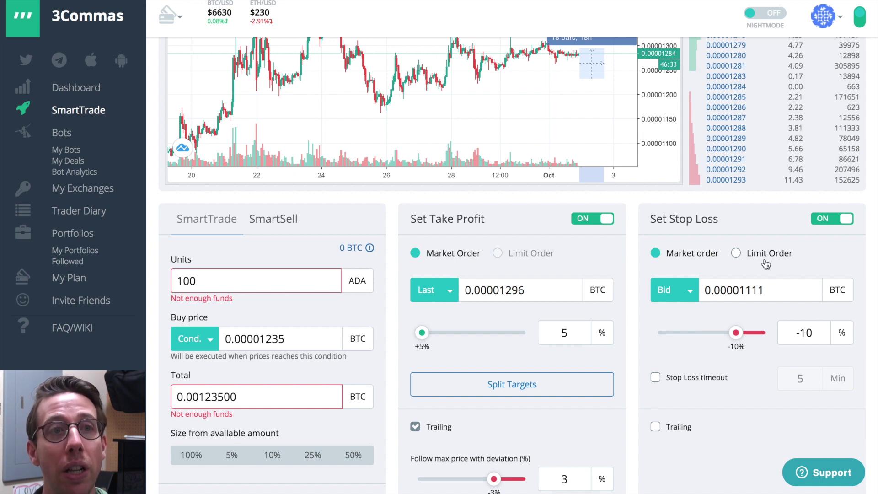
pyautogui.click(683, 291)
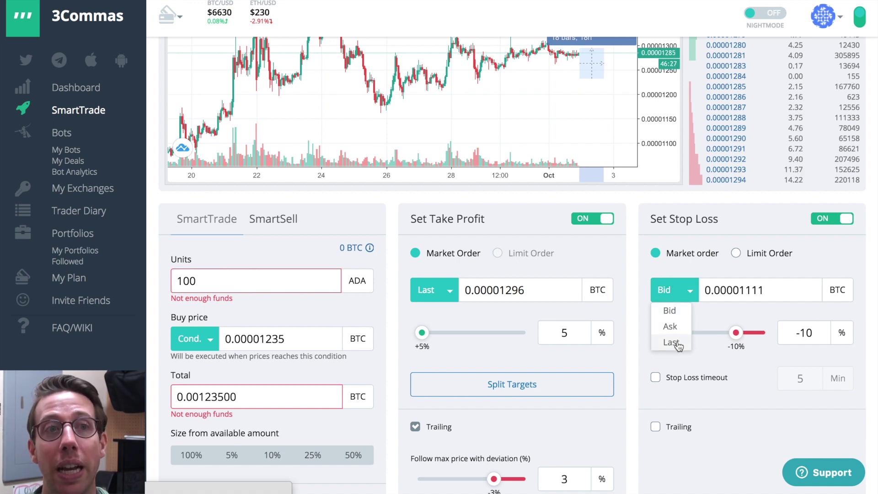
pyautogui.click(707, 319)
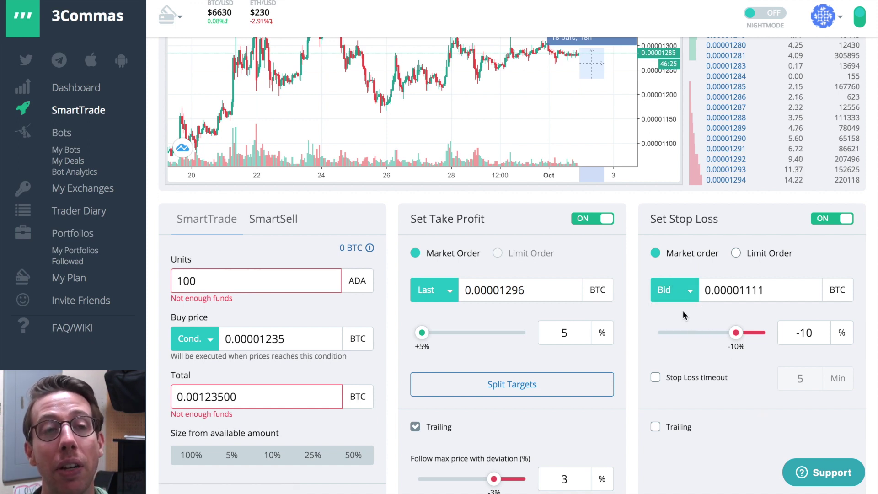
# Step: Enable the stop loss timeout and set it to 1 minute
pyautogui.scroll(-1, 725, 382)
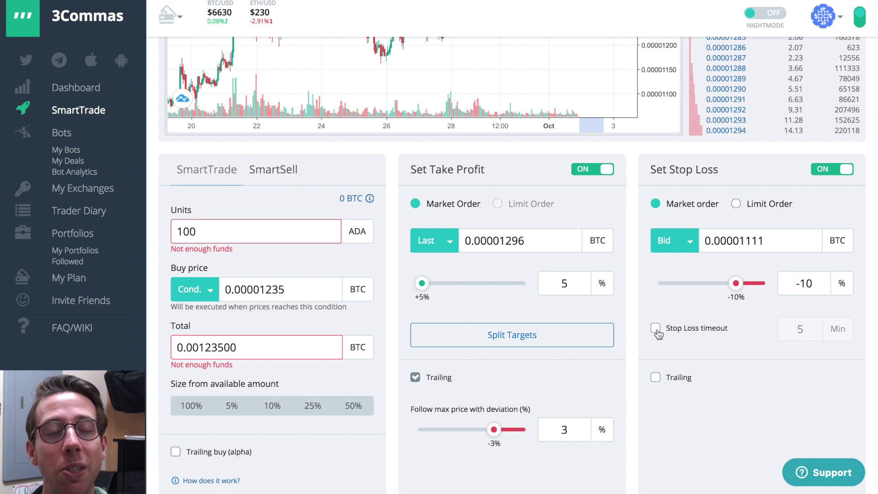
pyautogui.click(655, 330)
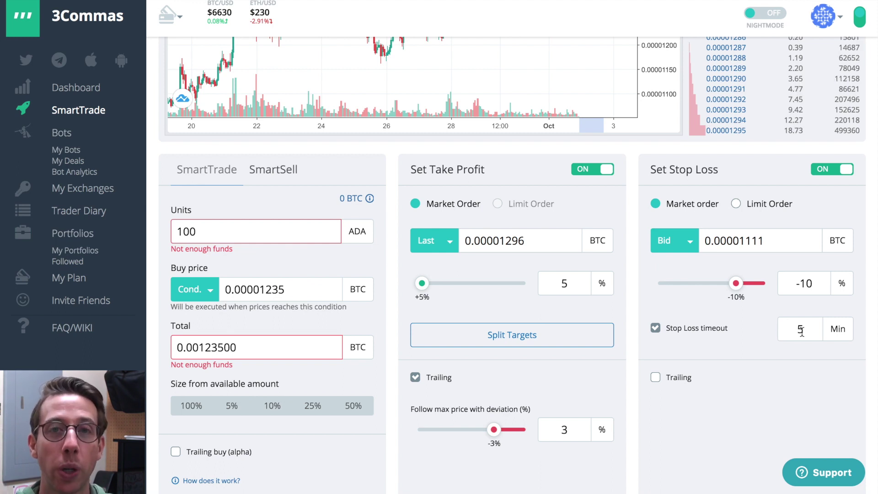
pyautogui.doubleClick(801, 330)
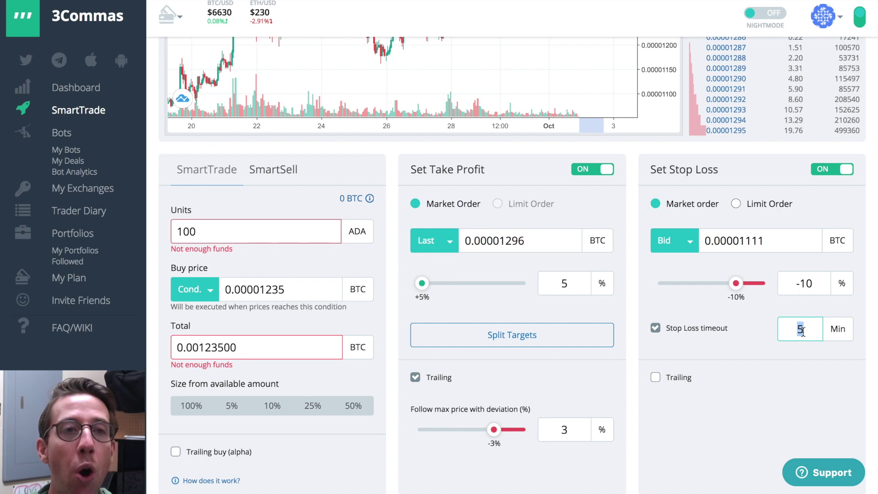
pyautogui.write('1')
pyautogui.click(733, 347)
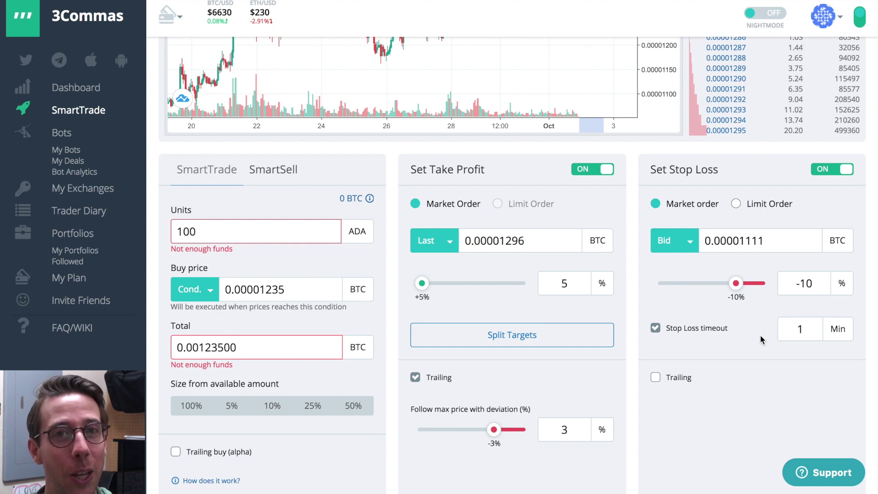
# Step: Turn on trailing for the stop loss and turn off the stop loss timeout
pyautogui.click(655, 377)
pyautogui.click(655, 328)
pyautogui.scroll(1, 723, 376)
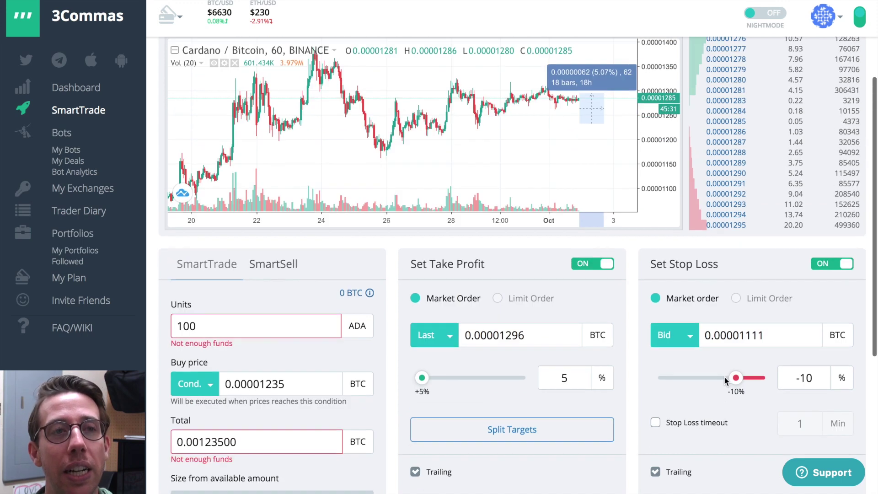
pyautogui.scroll(1, 548, 397)
pyautogui.scroll(-1, 429, 412)
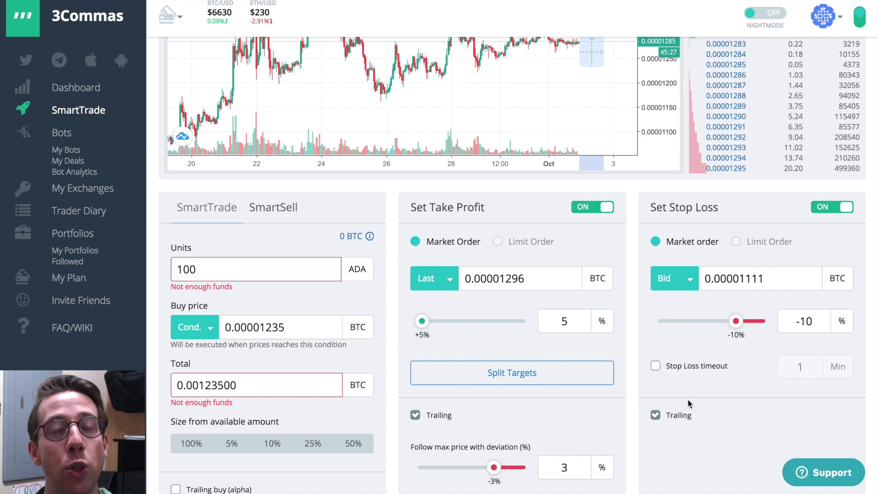
pyautogui.scroll(1, 688, 402)
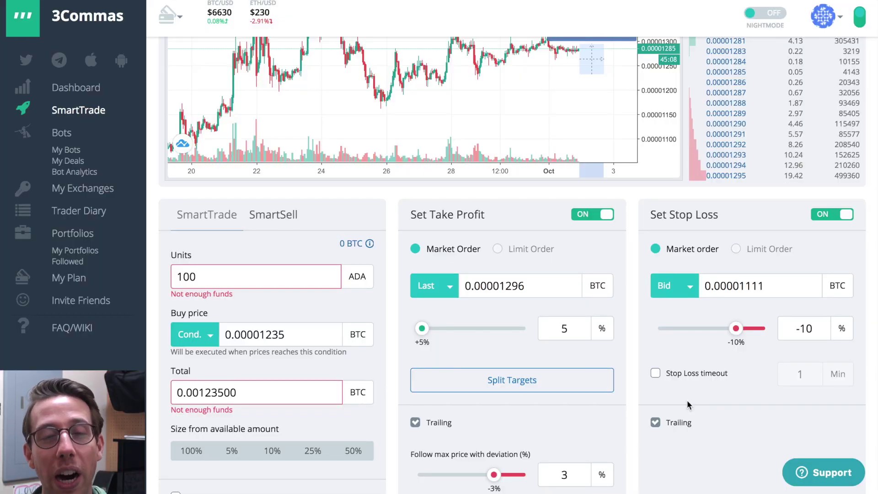
# Step: Switch to the SmartSell form and examine its available ADA balance, units and buy price fields
pyautogui.scroll(-4, 674, 402)
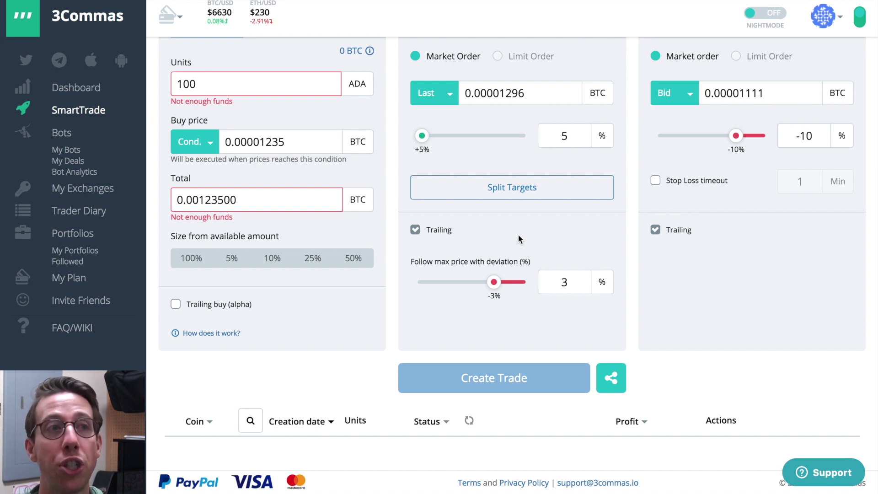
pyautogui.scroll(4, 347, 231)
pyautogui.click(283, 163)
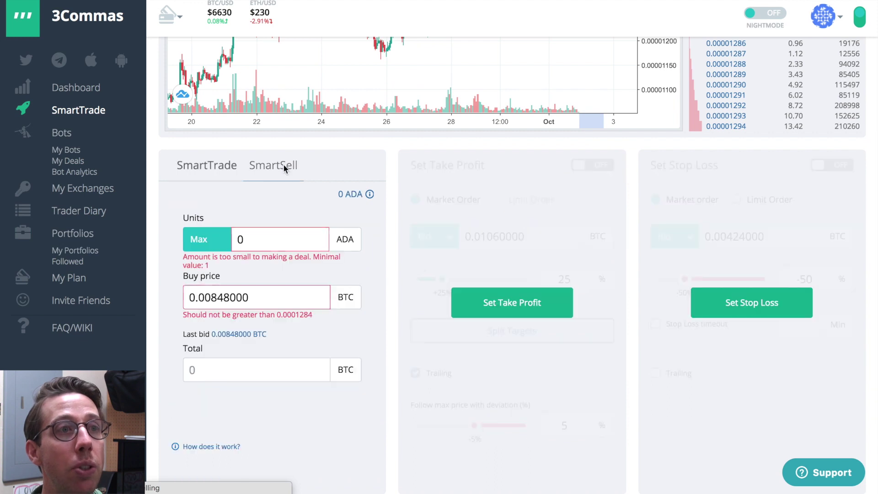
pyautogui.moveTo(352, 197)
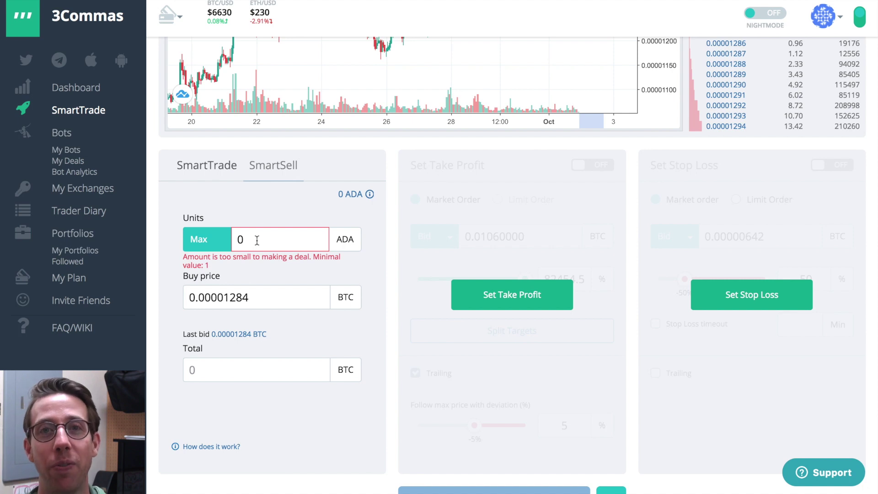
pyautogui.scroll(5, 579, 63)
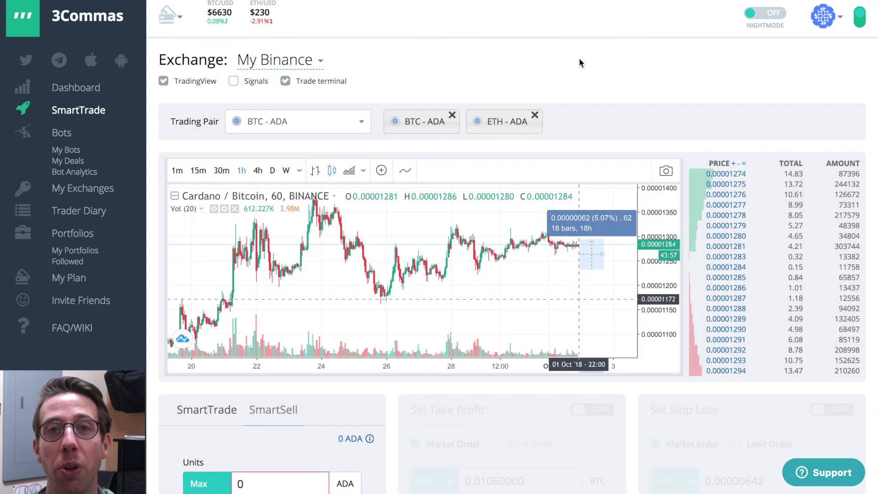